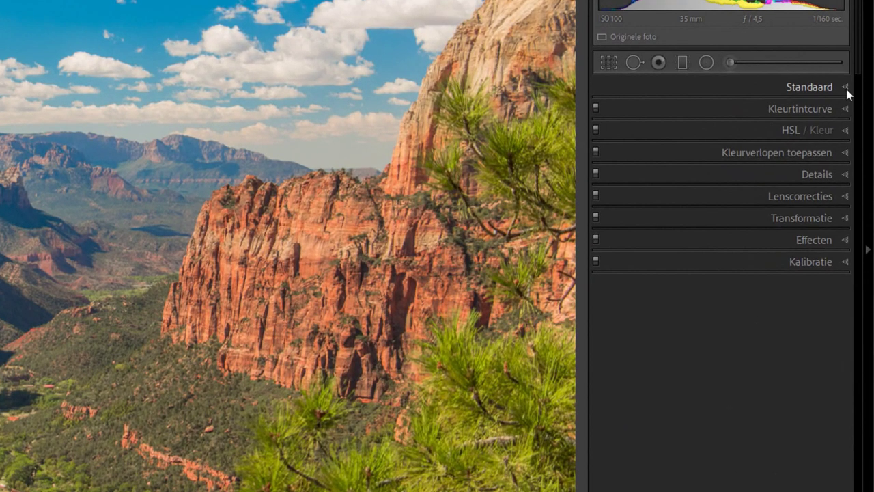
In the Basic panel, set Contrast +79, Highlights and Whites −100, and Dehaze +31
left_click(845, 87)
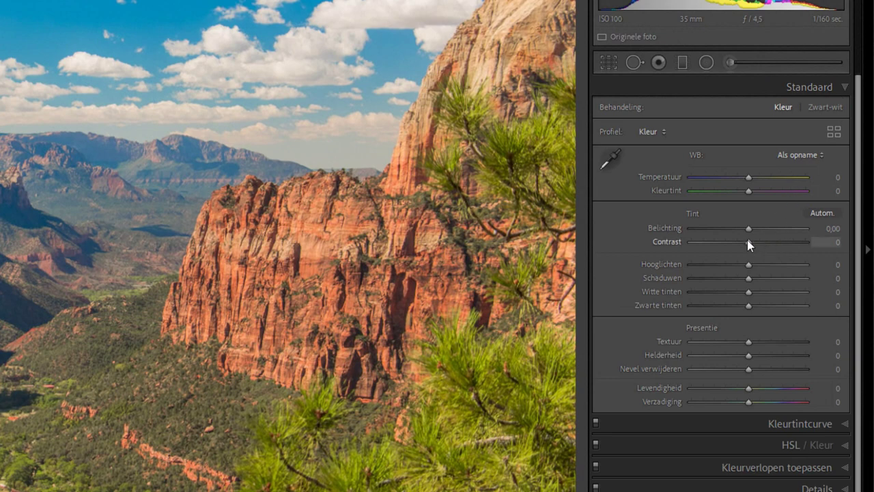
left_click_drag(747, 241, 792, 243)
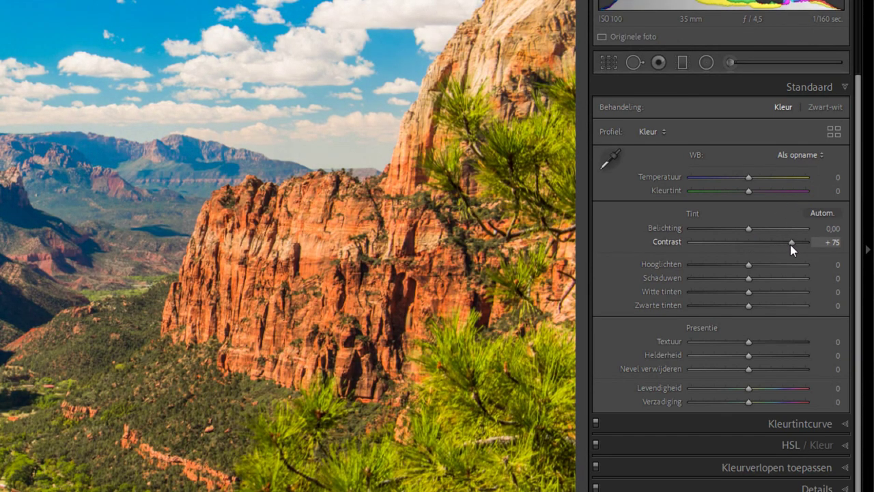
left_click_drag(789, 245, 792, 247)
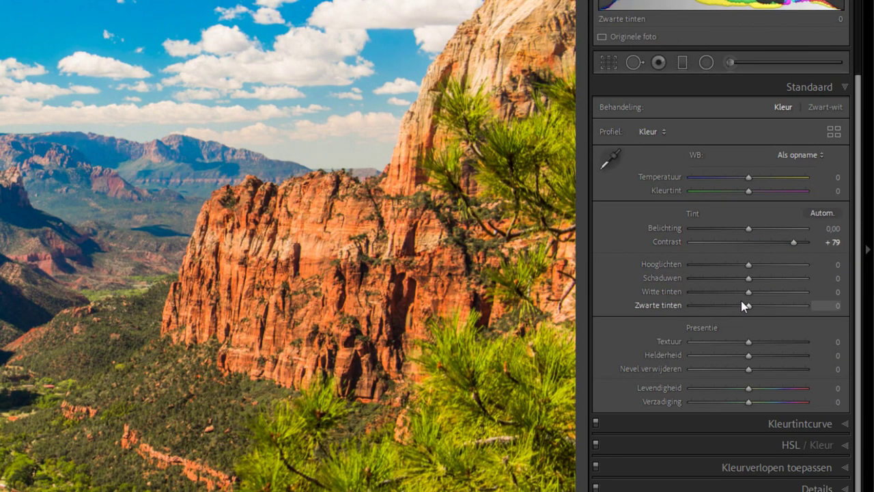
left_click_drag(748, 265, 679, 263)
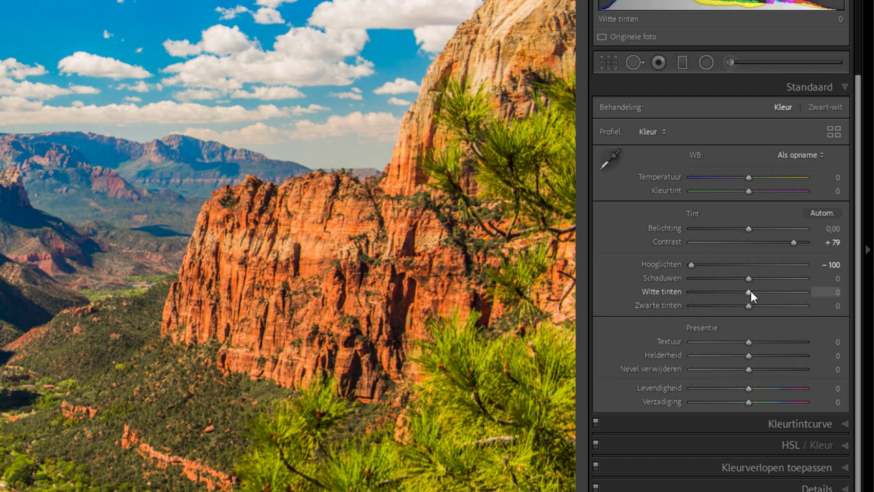
left_click_drag(748, 292, 661, 297)
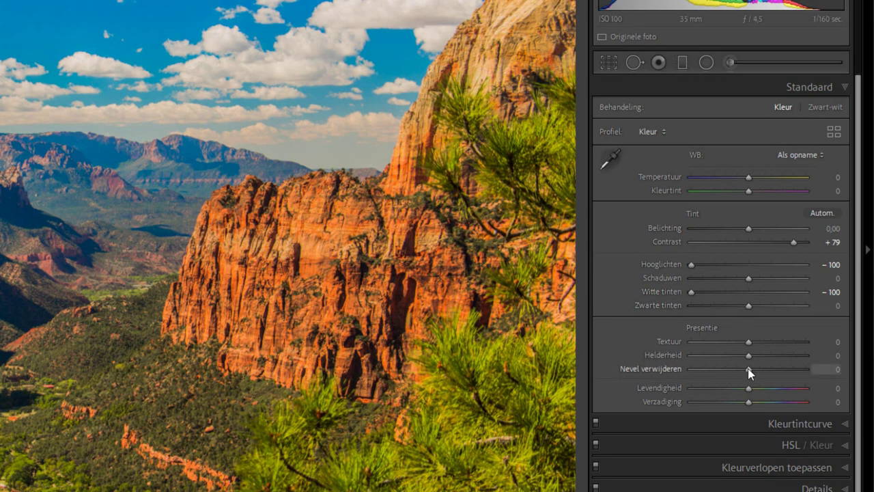
mouse_move(748, 368)
left_mouse_down()
mouse_move(837, 370)
mouse_move(764, 372)
left_mouse_up()
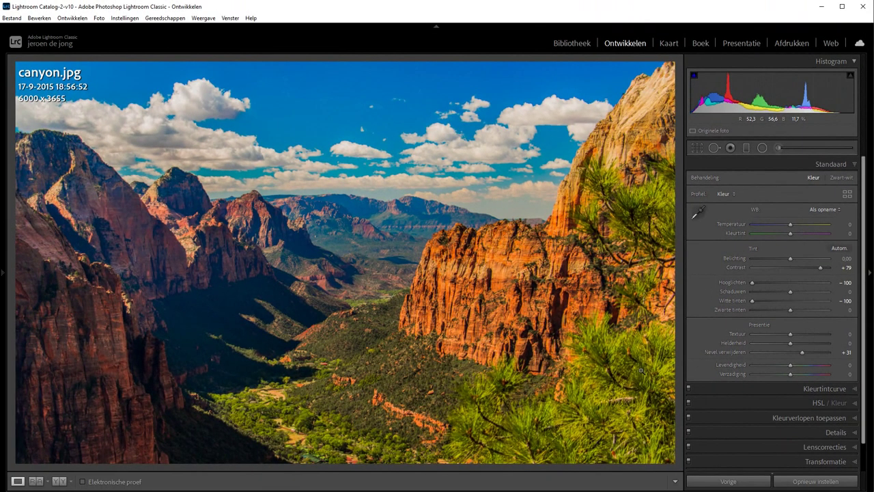
key("backslash")
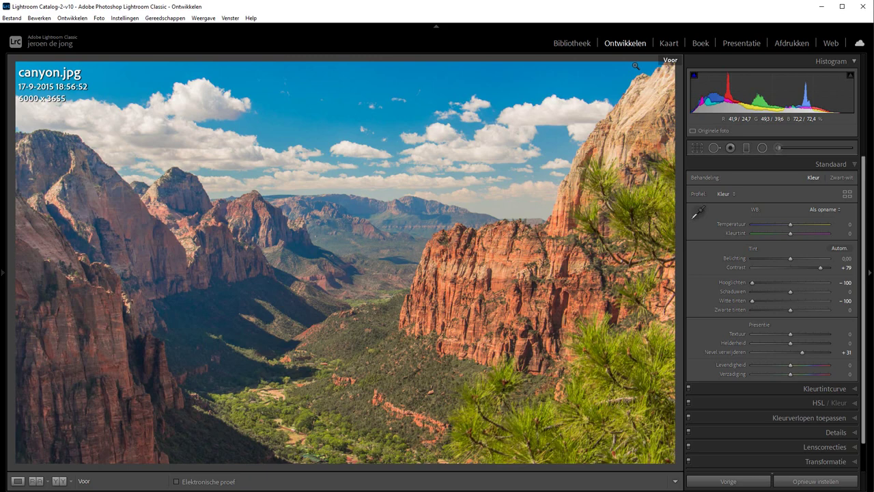
key("backslash")
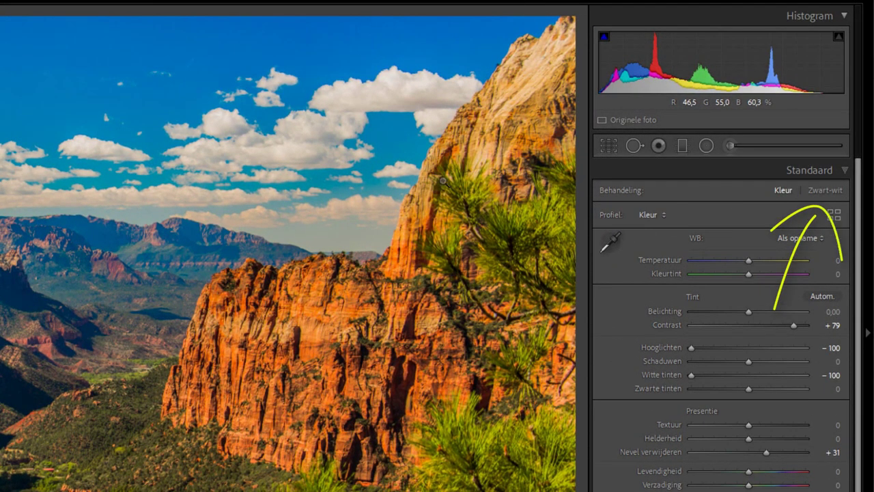
left_click(828, 191)
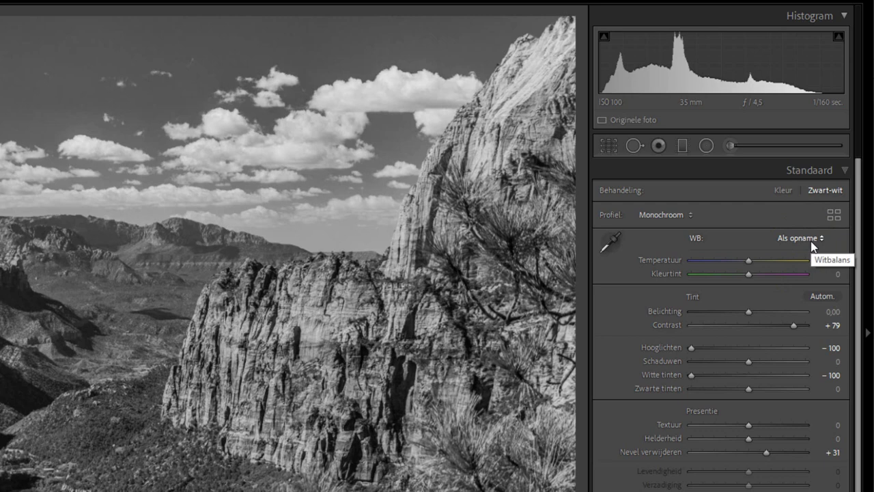
left_click(782, 190)
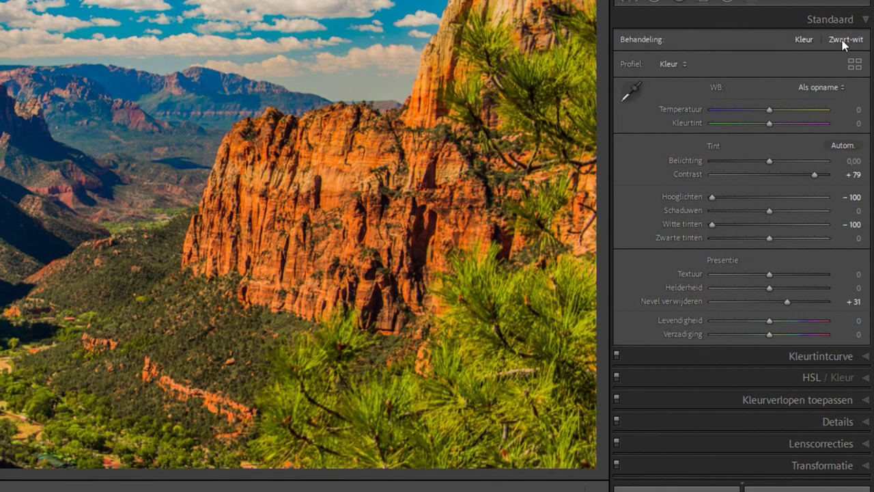
Switch the canyon photo to Black & White treatment and expand the B&W mix sliders
left_click(844, 43)
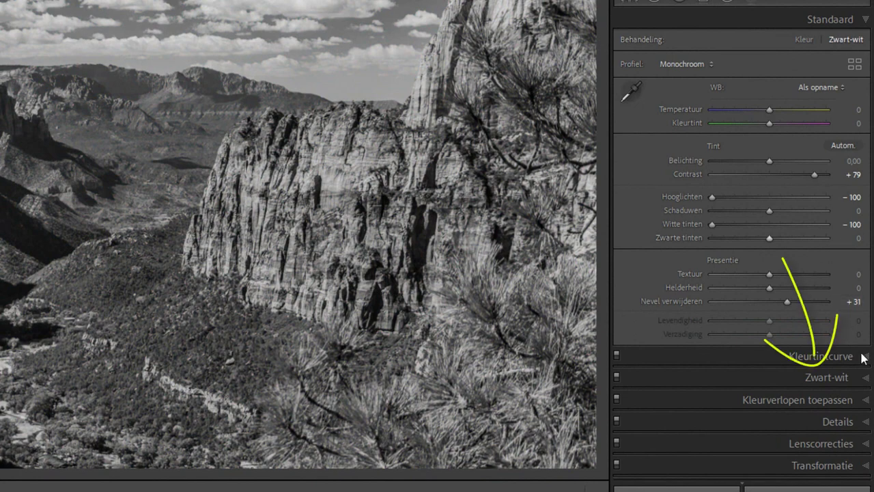
left_click(865, 380)
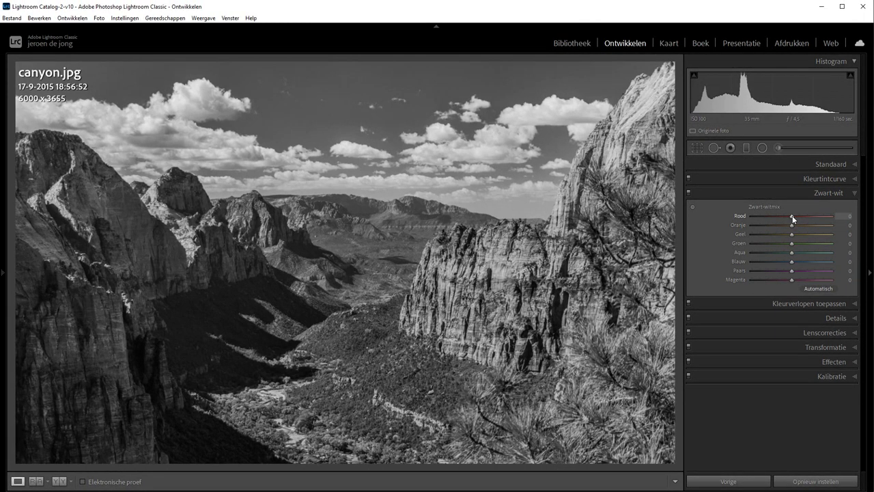
Test the Red slider, then set Blue −30, Aqua −82 and Purple +5 in the B&W mix
left_click_drag(785, 215, 745, 217)
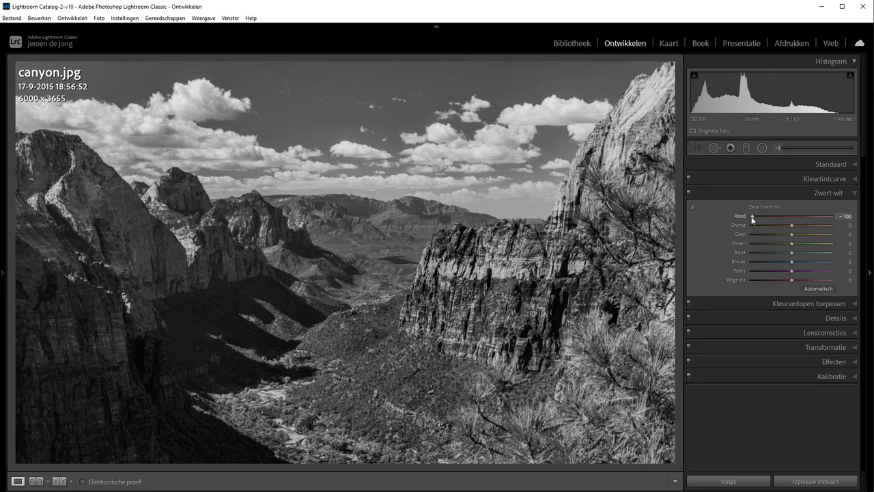
mouse_move(752, 216)
left_mouse_down()
mouse_move(831, 212)
mouse_move(795, 219)
left_mouse_up()
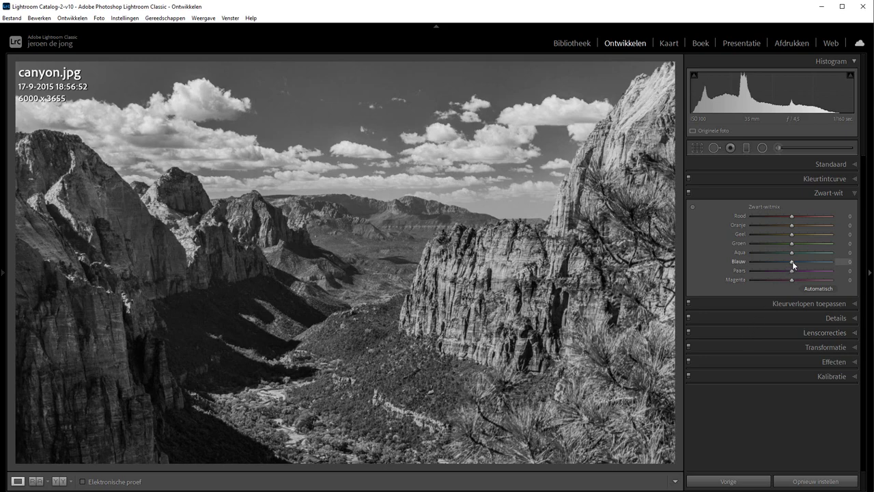
left_click_drag(792, 262, 747, 262)
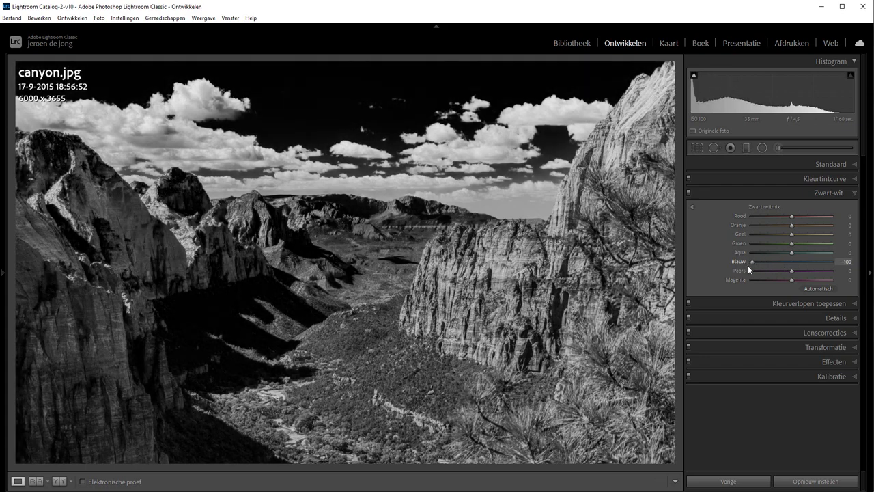
mouse_move(747, 265)
left_mouse_down()
mouse_move(782, 262)
mouse_move(785, 252)
mouse_move(745, 252)
mouse_move(791, 253)
mouse_move(747, 254)
mouse_move(757, 253)
mouse_move(761, 272)
mouse_move(797, 272)
mouse_move(763, 274)
mouse_move(794, 274)
left_mouse_up()
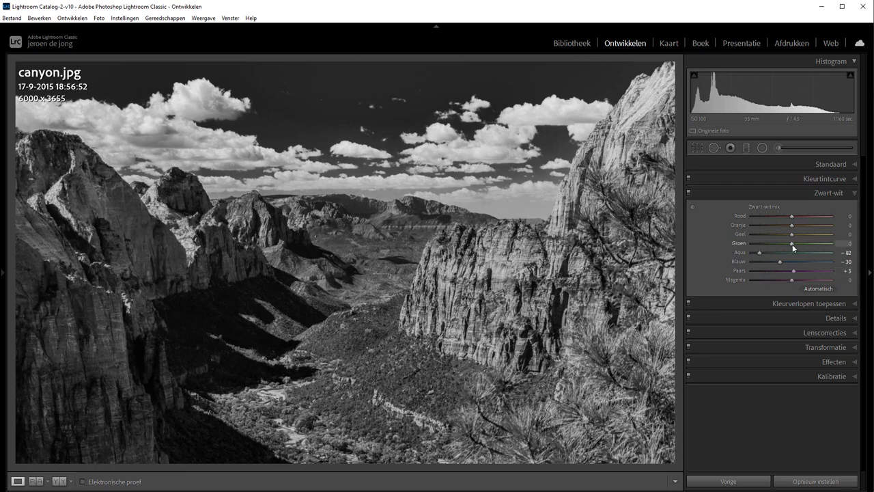
Set the B&W mix to Green −52, Yellow −34, Red −53 and Orange +14
mouse_move(784, 244)
left_mouse_down()
mouse_move(752, 243)
mouse_move(770, 251)
left_mouse_up()
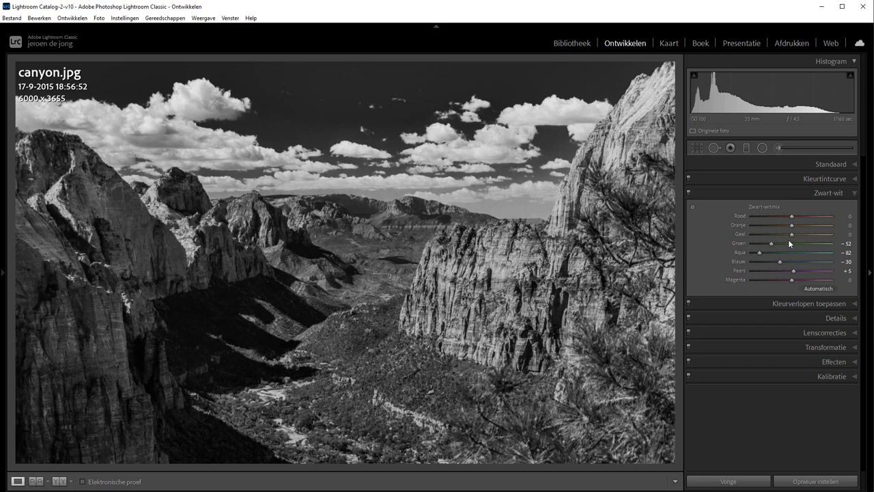
left_click_drag(791, 234, 778, 234)
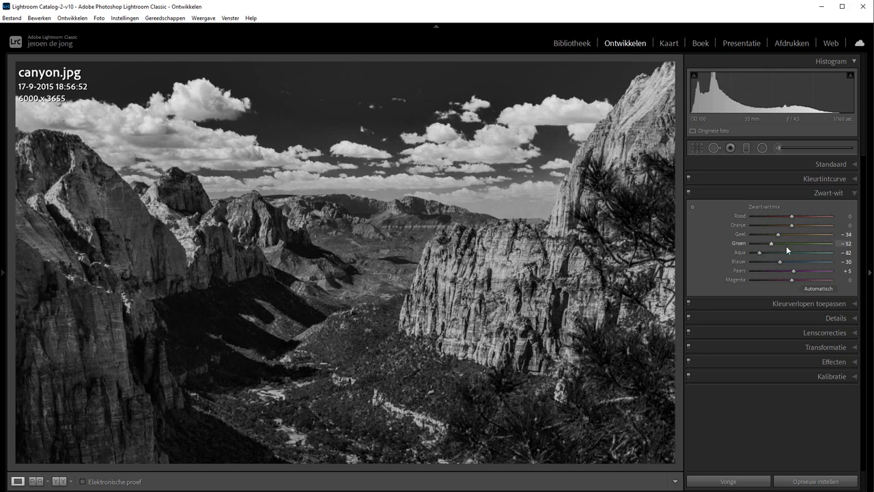
left_click_drag(792, 224, 771, 217)
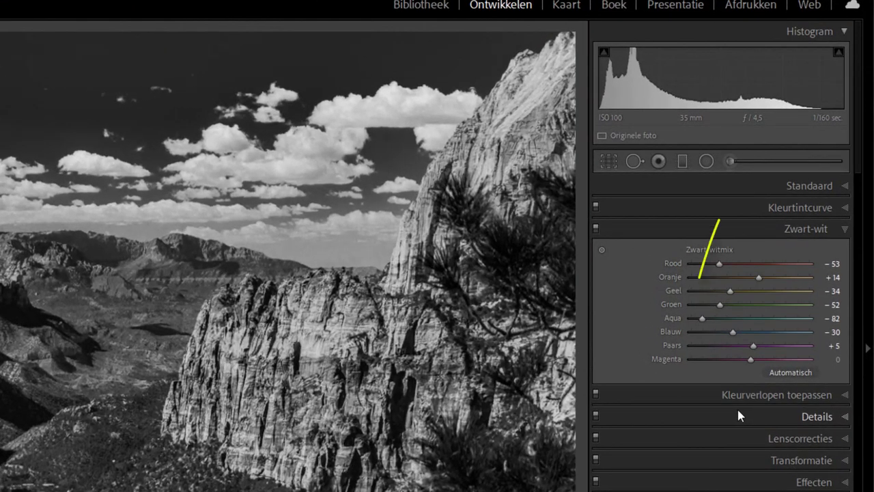
Start an adjustment brush that darkens exposure by about one stop
left_click(770, 166)
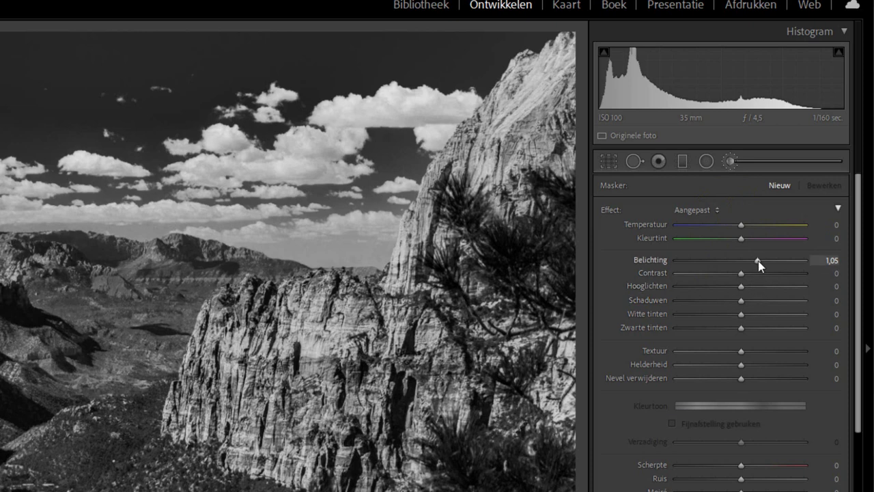
left_click_drag(759, 261, 723, 262)
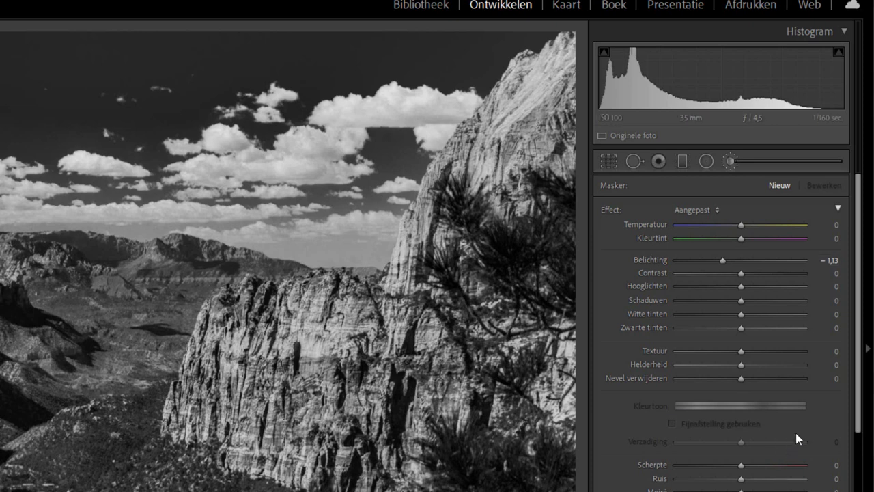
scroll(796, 434, "down", 5)
scroll(796, 434, "down", 2)
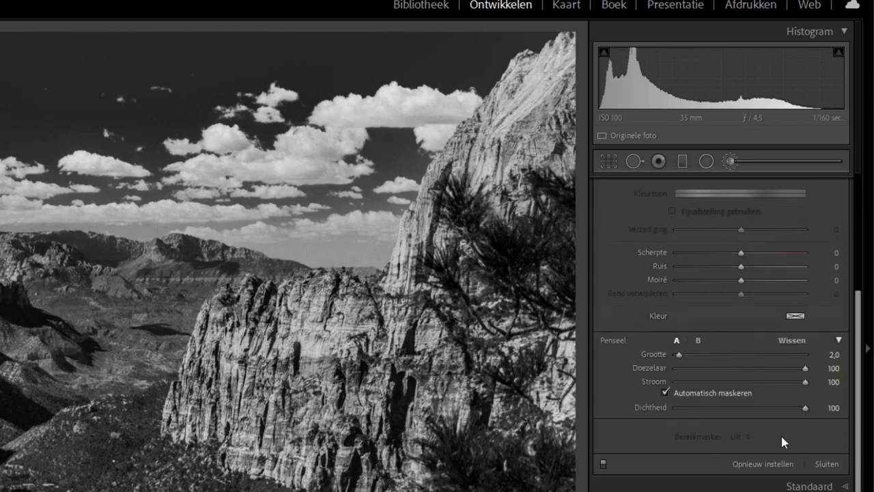
scroll(703, 328, "up", 2)
Adjust brush size, set feather 62, and paint darkening over the distant central mountains
left_click_drag(680, 425, 689, 426)
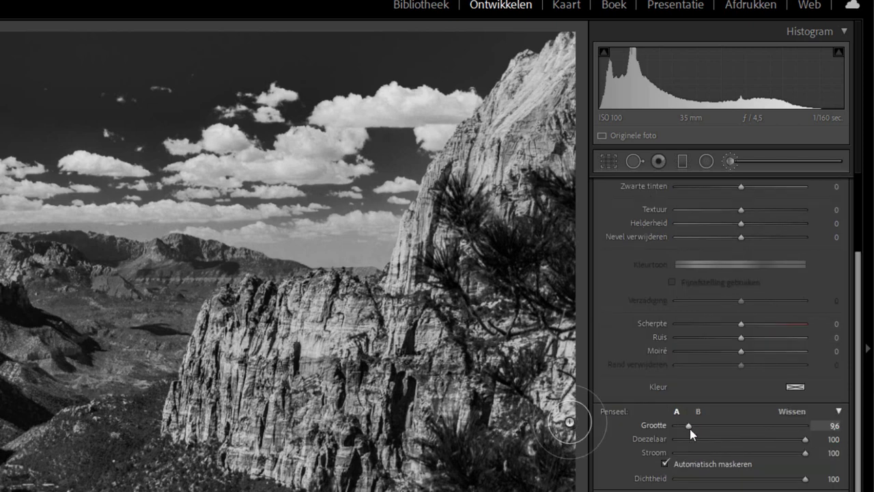
left_click_drag(806, 439, 758, 441)
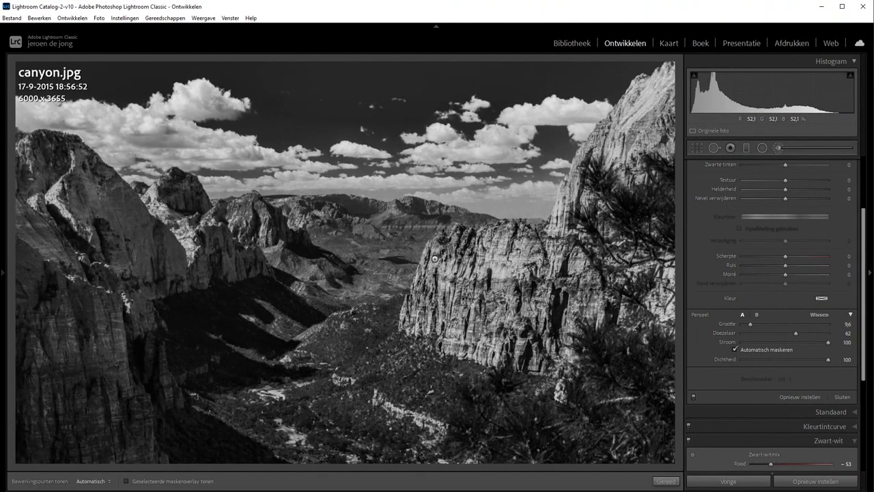
scroll(351, 205, "down", 10)
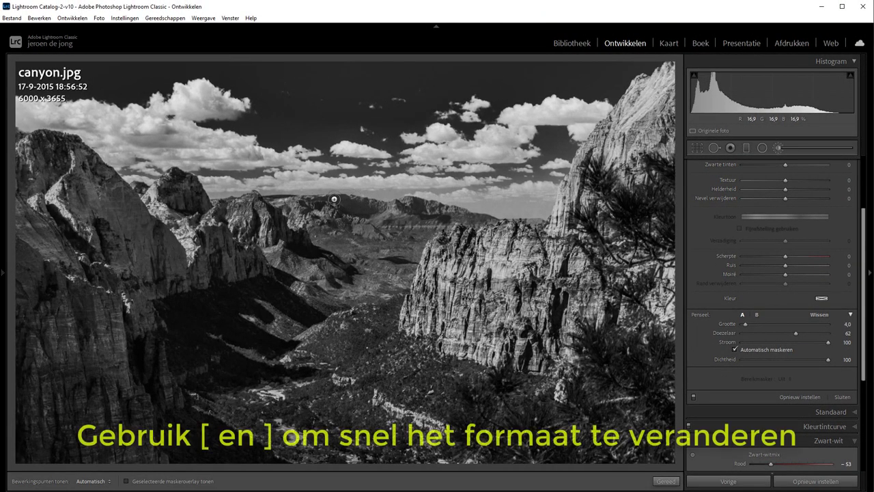
key("h")
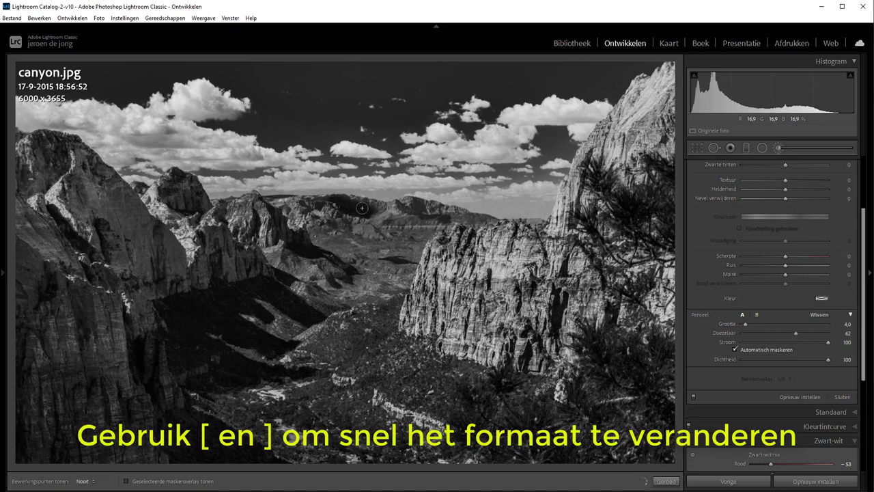
left_click_drag(352, 205, 358, 207)
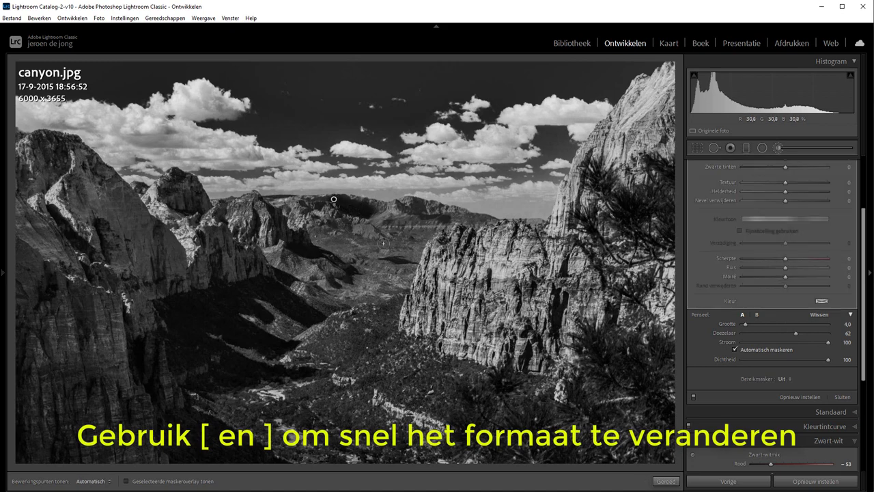
Limit the darkening brush with a Luminance range mask and resize the brush to 5.0
left_click(785, 379)
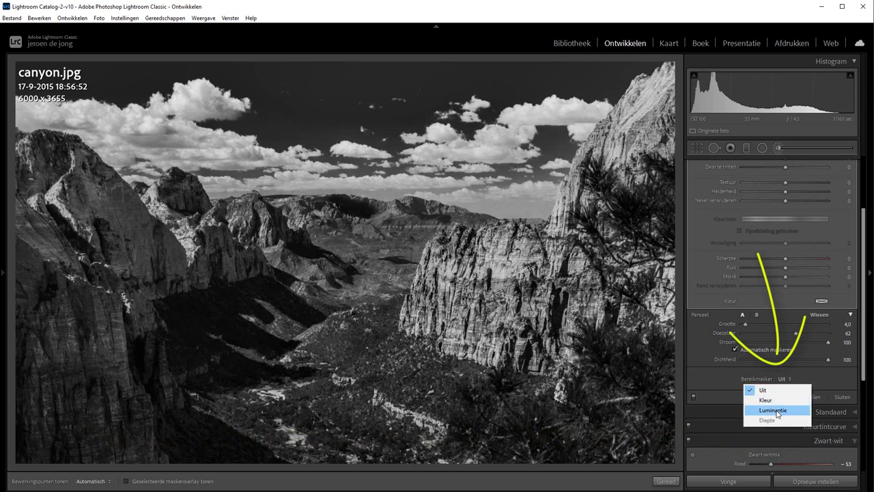
left_click(775, 410)
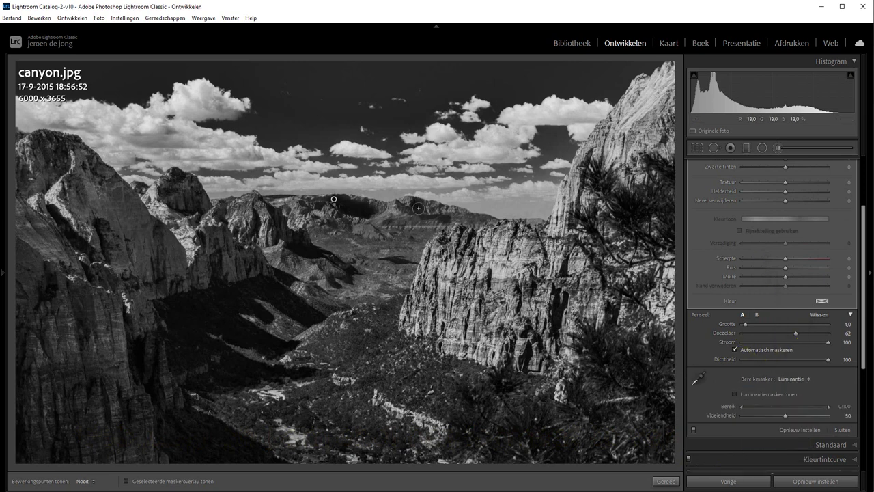
scroll(418, 208, "down", 2)
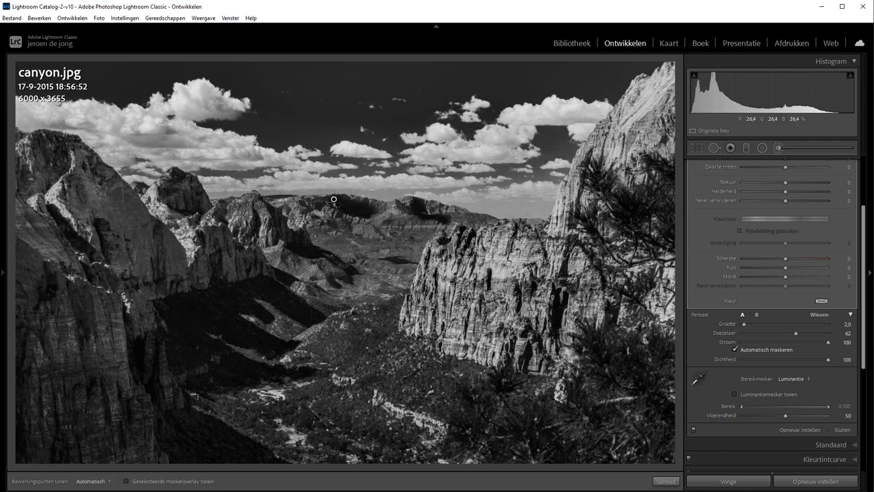
scroll(531, 294, "up", 3)
scroll(478, 321, "down", 2)
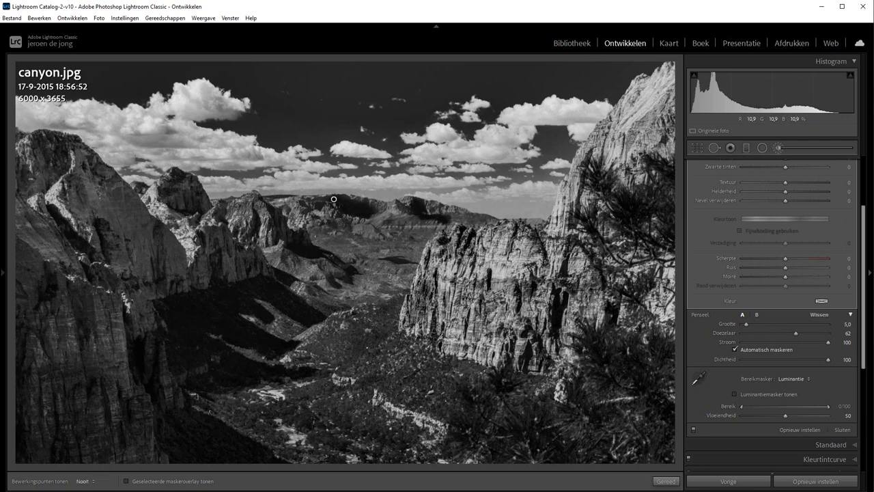
scroll(628, 140, "up", 1)
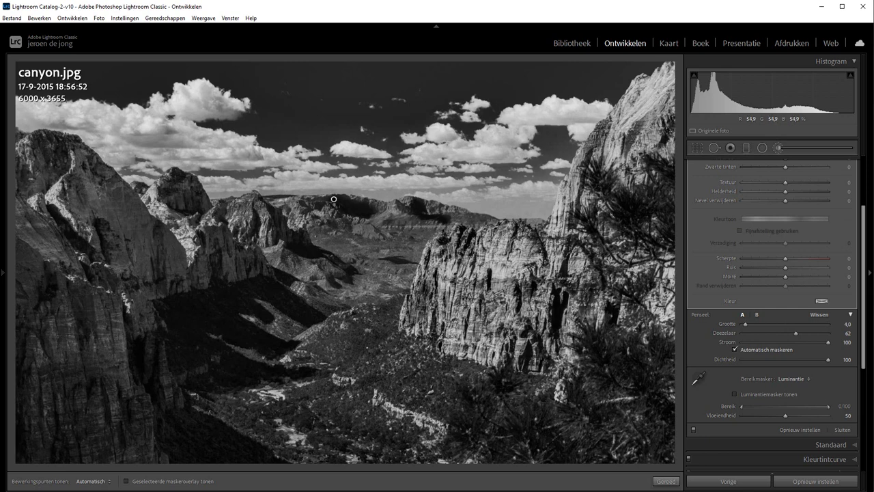
scroll(533, 443, "up", 4)
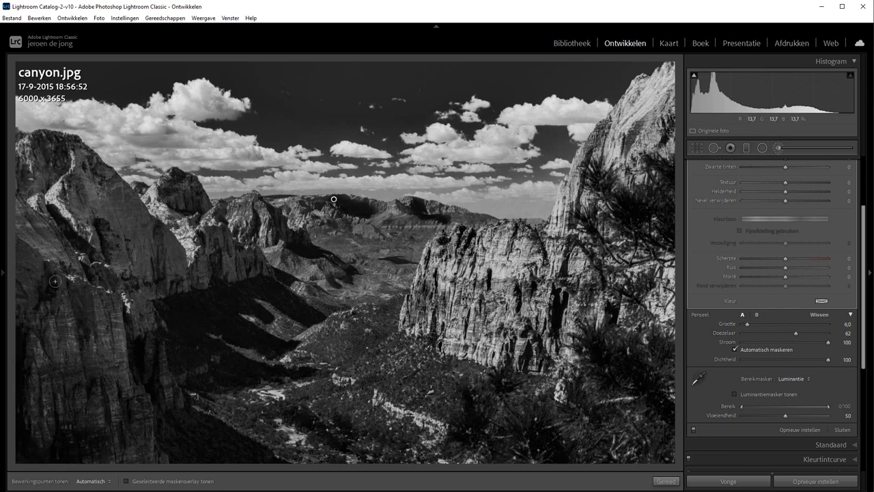
scroll(108, 263, "down", 4)
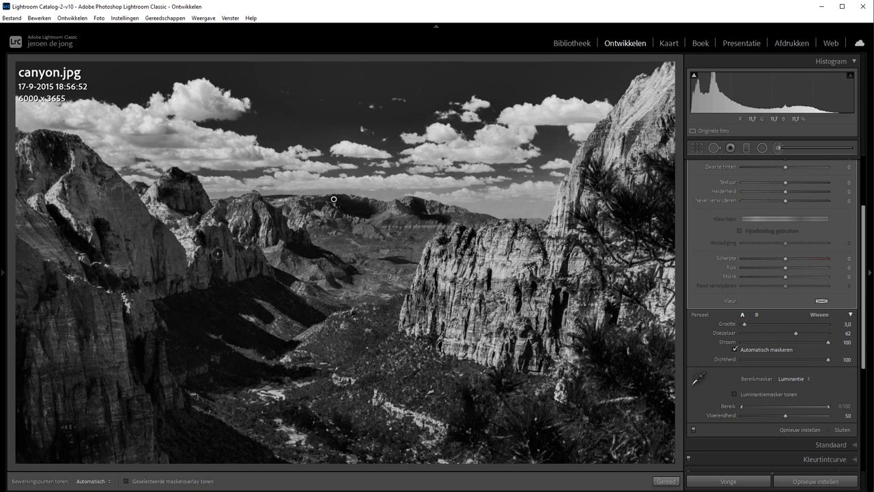
scroll(284, 240, "down", 1)
scroll(348, 273, "up", 1)
Paint a trial darkening stroke near the horizon, then undo it
key("h")
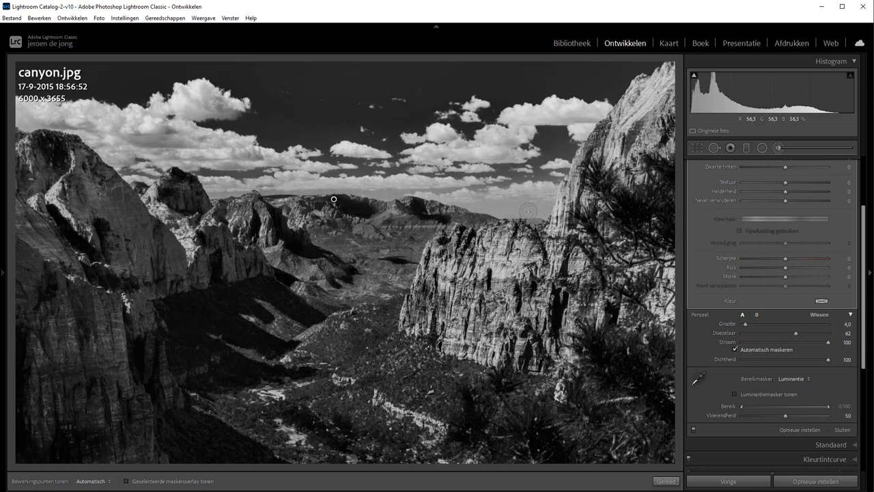
left_click_drag(533, 211, 464, 208)
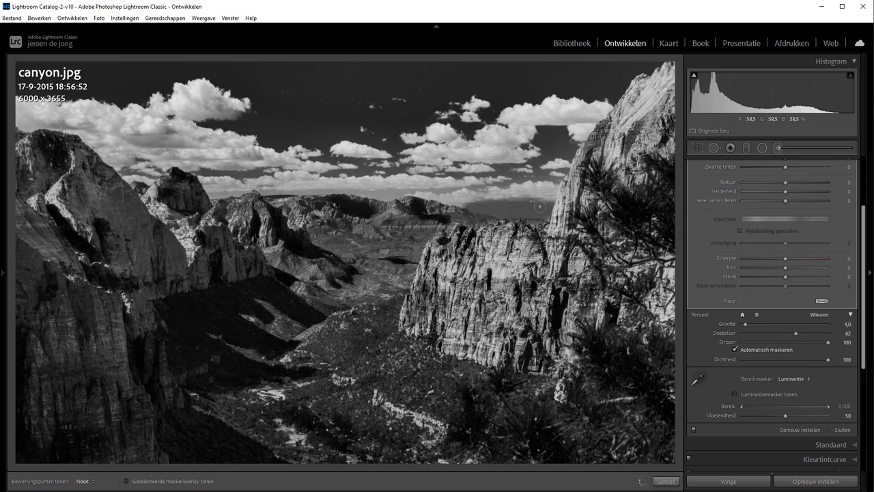
key("ctrl+z")
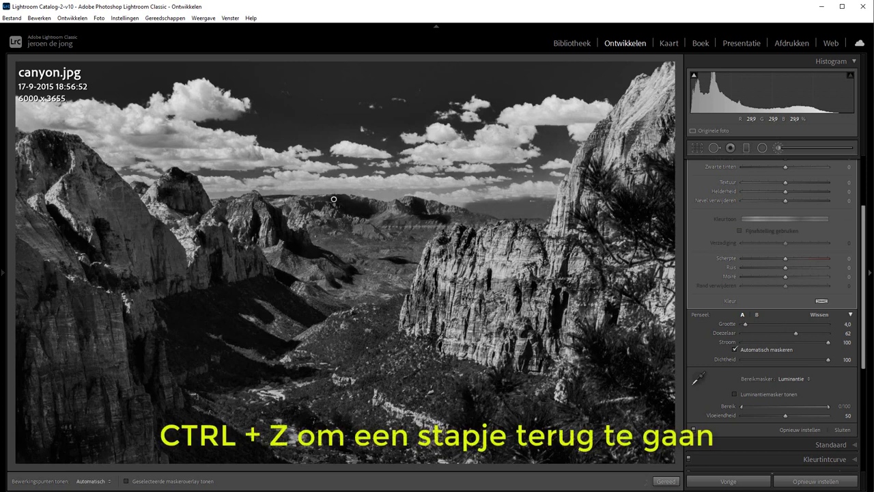
key("ctrl+z")
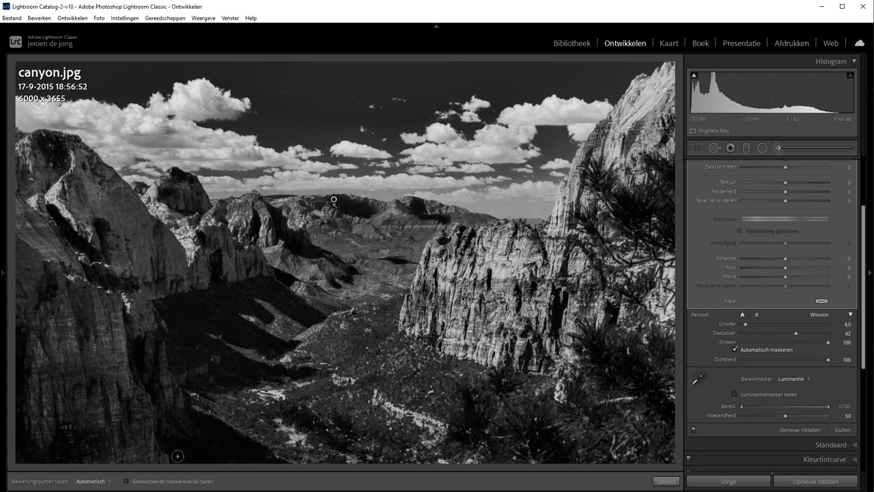
key("h")
key("h")
Start a new brush adjustment with exposure raised to +1.13
scroll(333, 198, "up", 1)
scroll(842, 234, "up", 3)
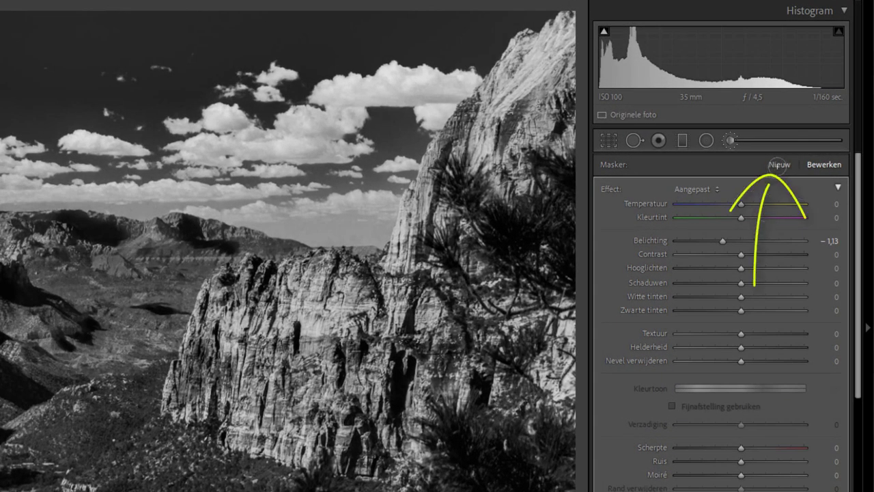
left_click(778, 164)
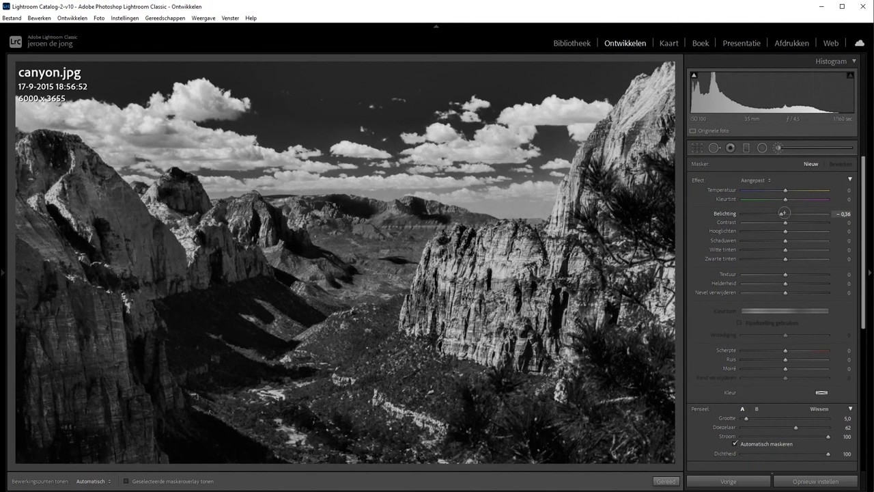
left_click_drag(774, 214, 797, 214)
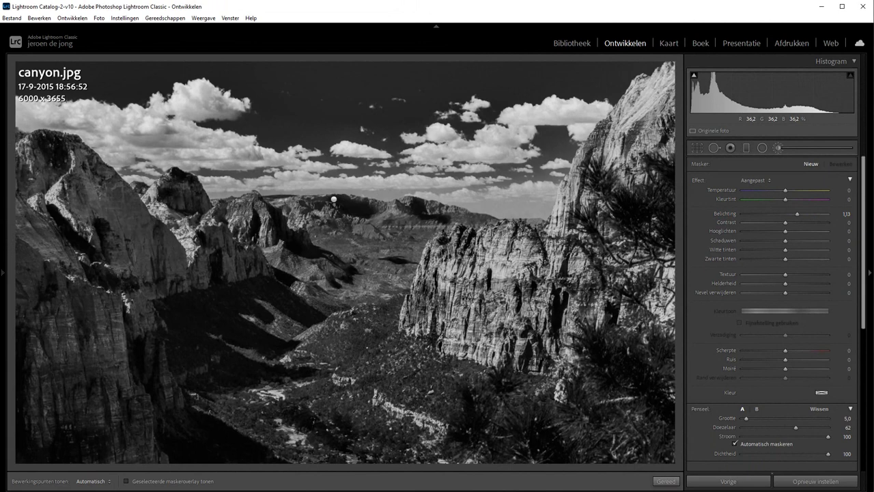
scroll(697, 337, "down", 2)
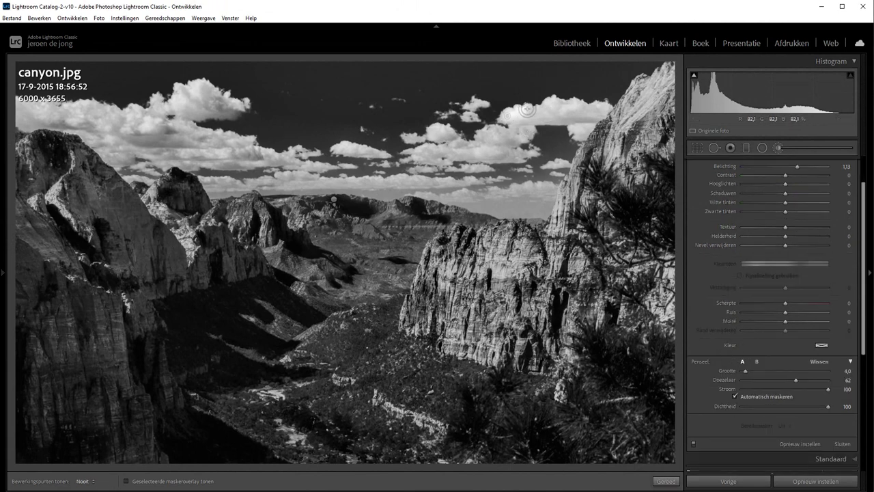
Limit the brightening brush to a Luminance range mask and brighten the right cliff's top and face
left_click(785, 428)
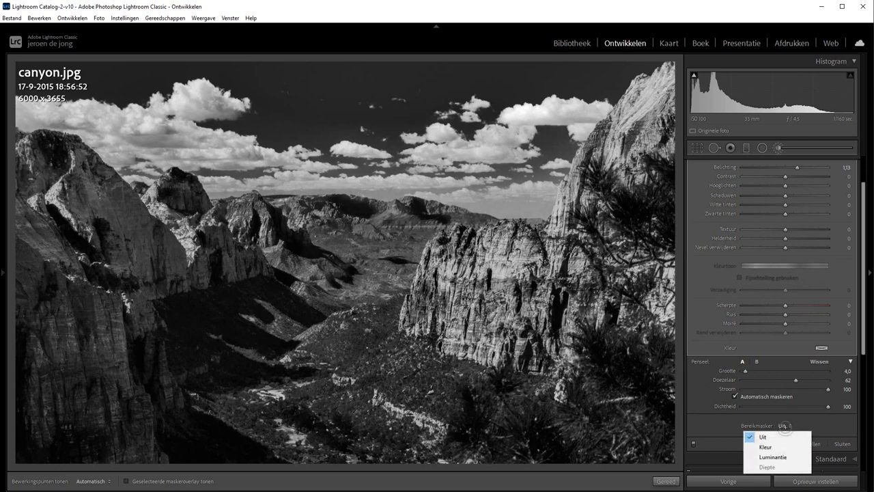
left_click(765, 452)
mouse_move(546, 108)
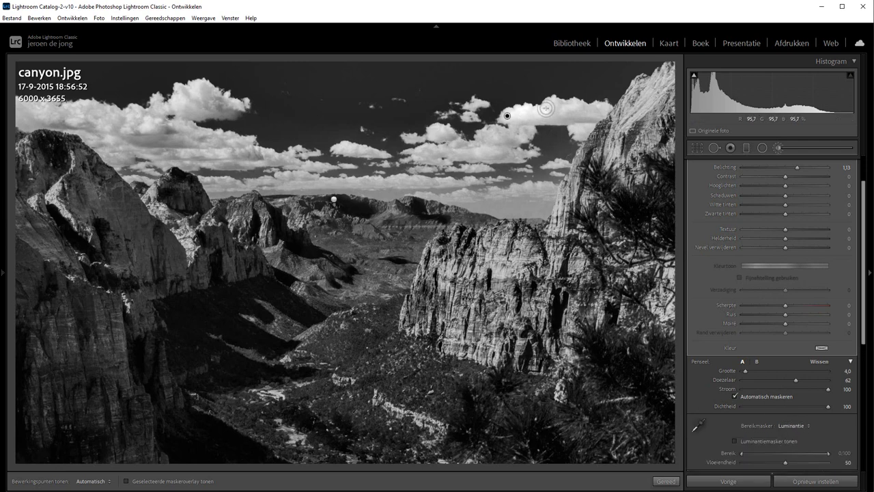
mouse_move(659, 79)
left_mouse_down()
mouse_move(618, 113)
mouse_move(613, 147)
mouse_move(648, 143)
mouse_move(631, 176)
left_mouse_up()
mouse_move(561, 196)
left_mouse_down()
mouse_move(557, 218)
mouse_move(493, 256)
mouse_move(447, 267)
left_mouse_up()
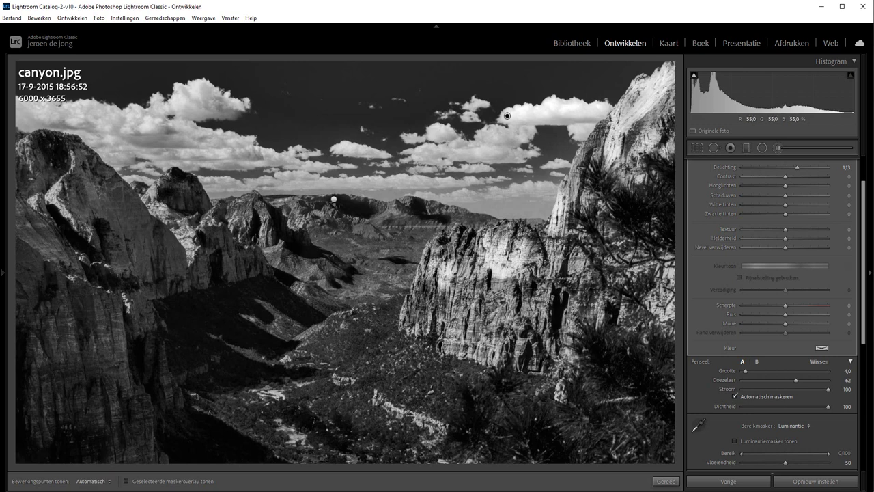
key("h")
key("bracketleft")
key("bracketleft")
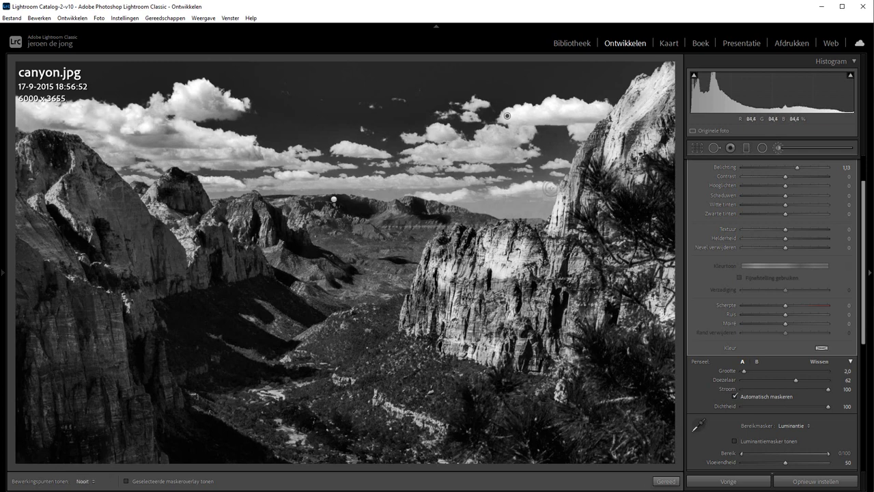
key("bracketright")
Brighten the left cliffs and lower canyon floor, then exit the brush tool
mouse_move(216, 264)
left_mouse_down()
mouse_move(73, 169)
mouse_move(127, 319)
left_mouse_up()
key("bracketleft")
key("bracketleft")
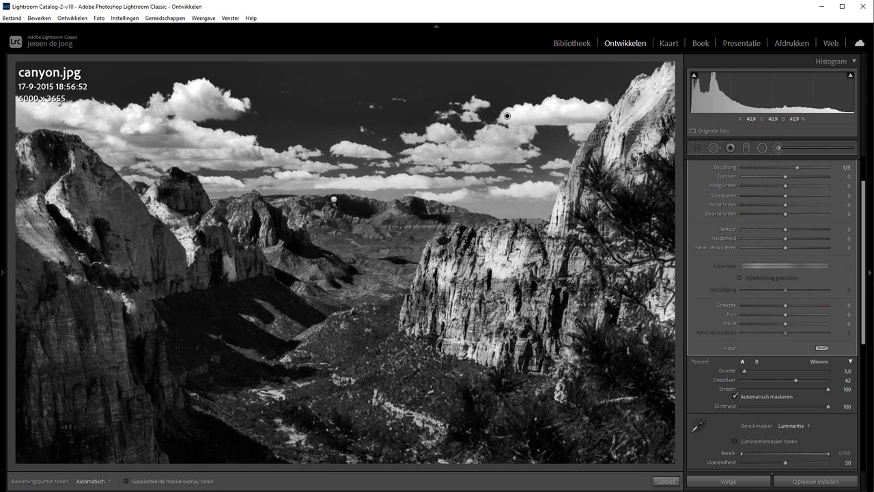
key("bracketright")
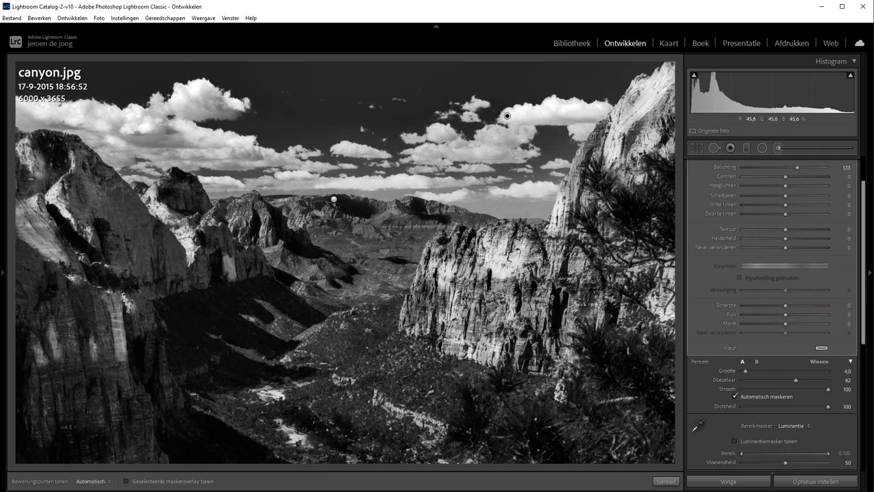
left_click_drag(273, 396, 310, 338)
key("bracketright")
key("bracketright")
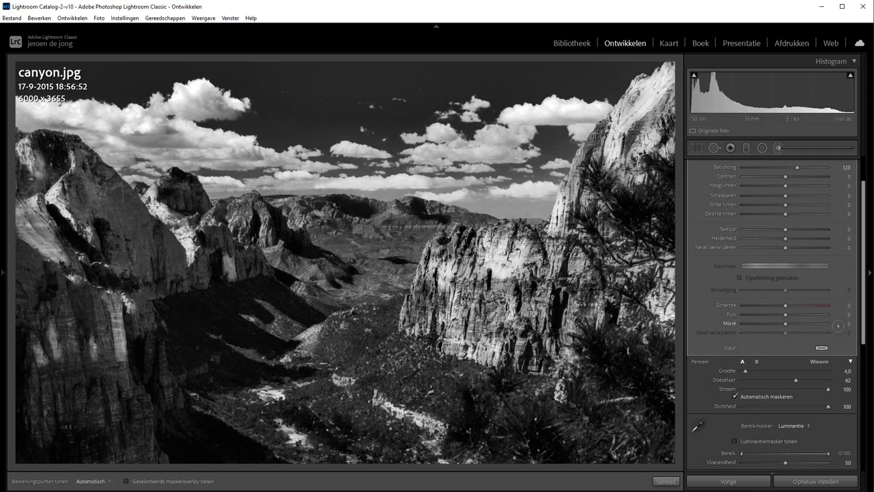
key("k")
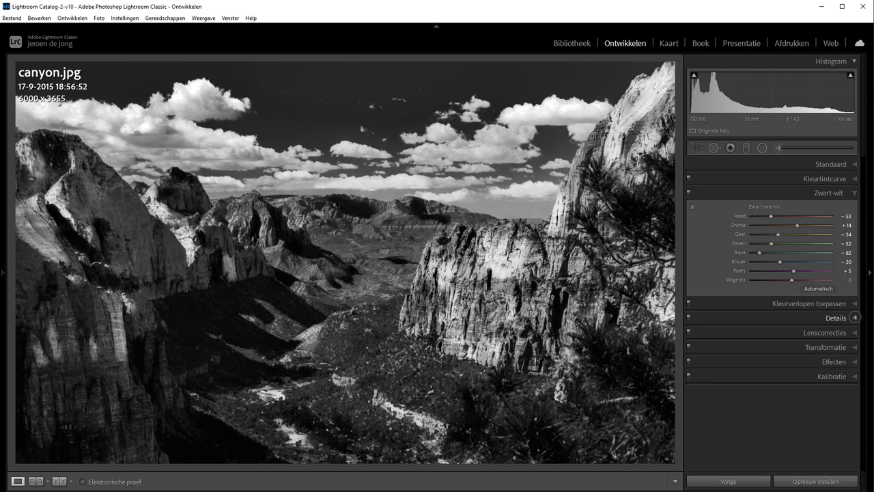
Add a manual vignette in Lens Corrections with Amount −100 and Midpoint about 74
left_click(854, 317)
left_click(854, 222)
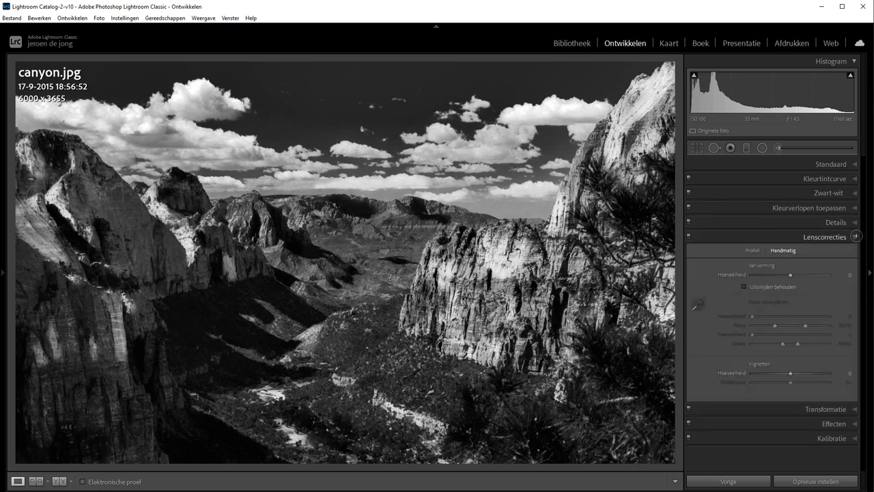
left_click_drag(790, 373, 756, 372)
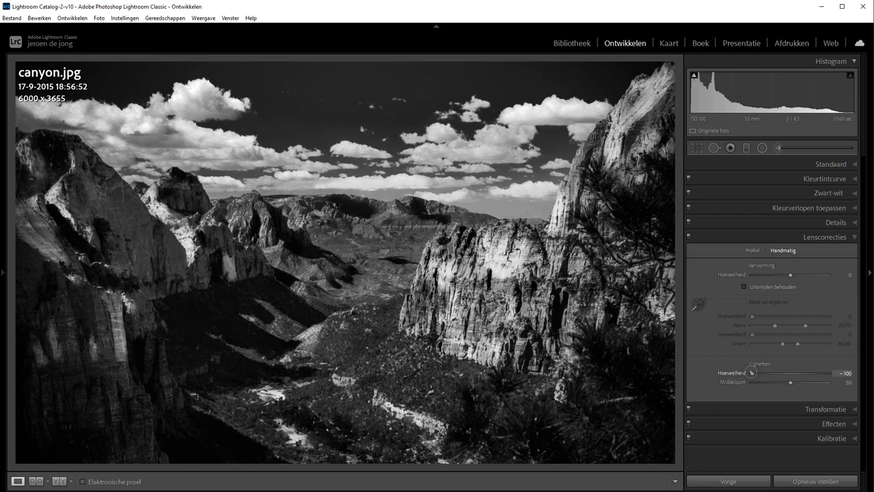
left_click_drag(789, 382, 807, 383)
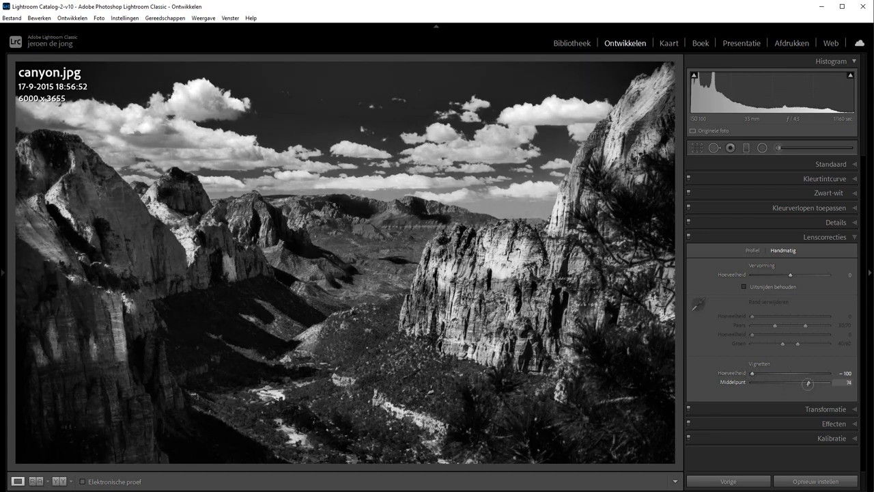